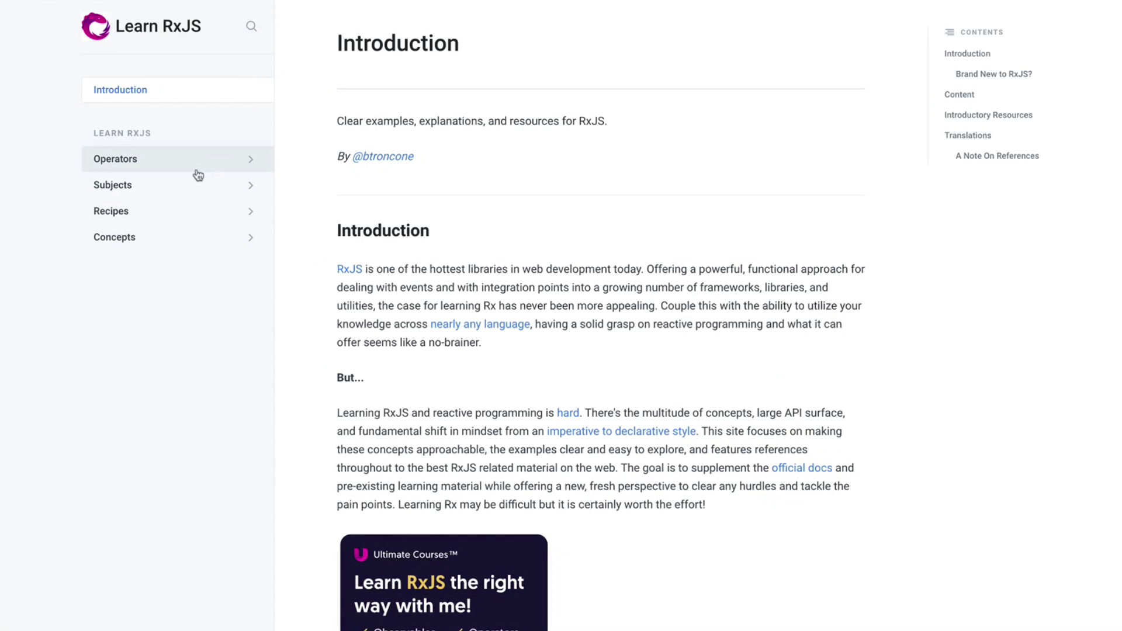
From the Learn RxJS Operators list, find 'mergem' on the page and open the mergeMap / flatMap entry
{"action": "left_click", "coordinate": [178, 163]}
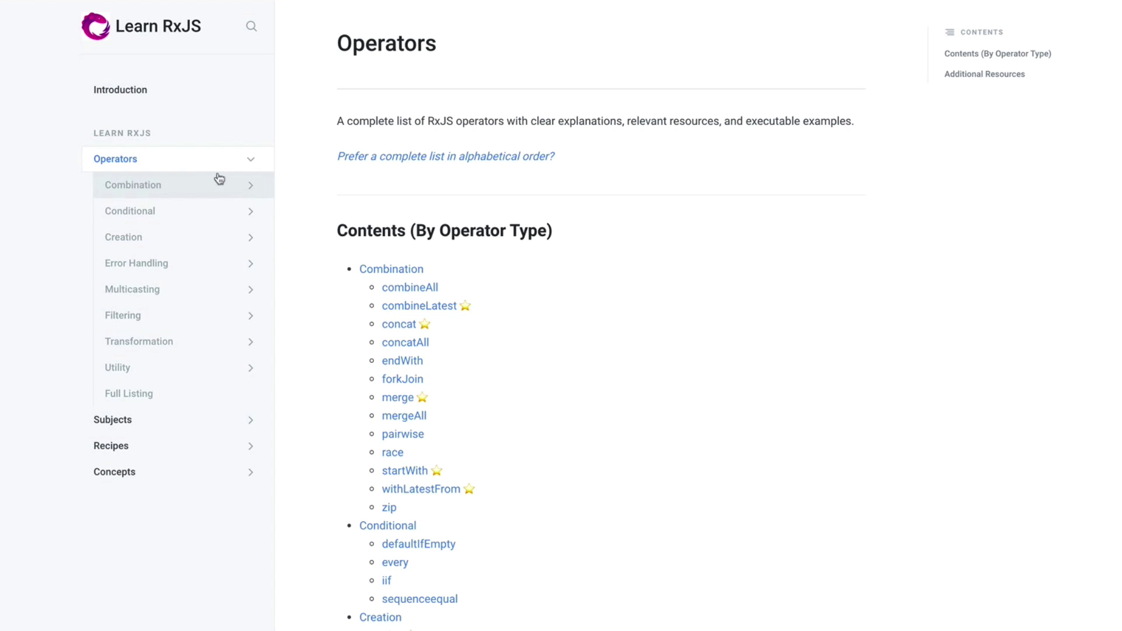
{"action": "key", "text": "ctrl+f"}
{"action": "type", "text": ",er"}
{"action": "key", "text": "BackSpace"}
{"action": "key", "text": "BackSpace"}
{"action": "type", "text": "mergem"}
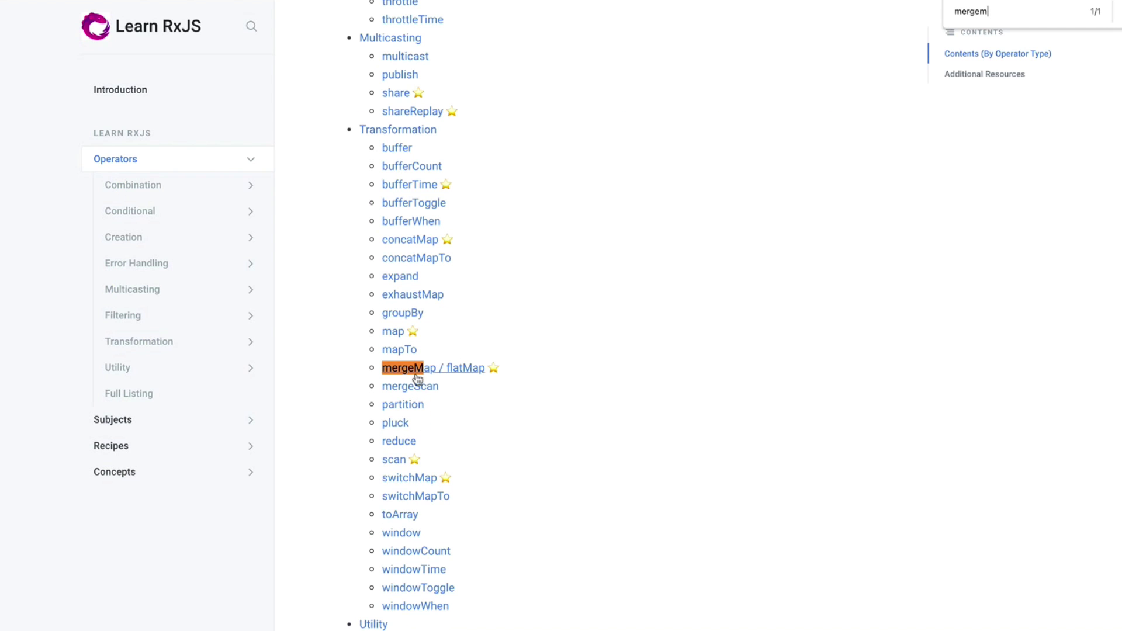
{"action": "left_click", "coordinate": [466, 368]}
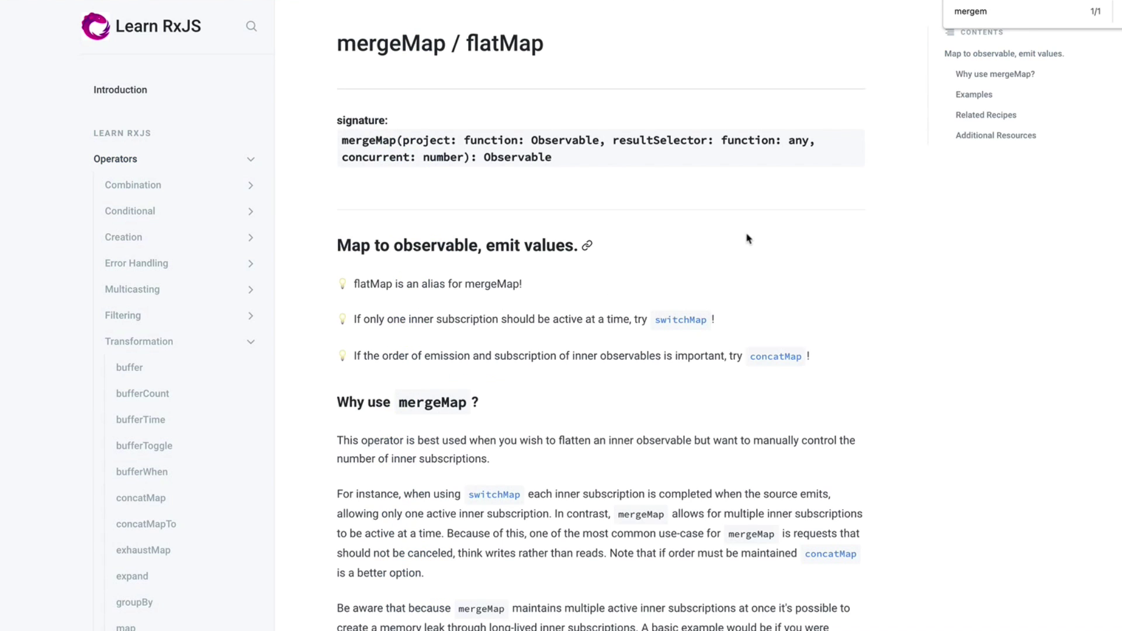
Close the find bar and read the 'Why use mergeMap?' tips, highlighting the flatMap, concatMap and best-use sentences
{"action": "key", "text": "Escape"}
{"action": "left_click_drag", "start_coordinate": [379, 284], "coordinate": [807, 376]}
{"action": "left_click", "coordinate": [879, 353]}
{"action": "scroll", "coordinate": [880, 352], "scroll_direction": "down", "scroll_amount": 3}
{"action": "scroll", "coordinate": [880, 352], "scroll_direction": "down", "scroll_amount": 1}
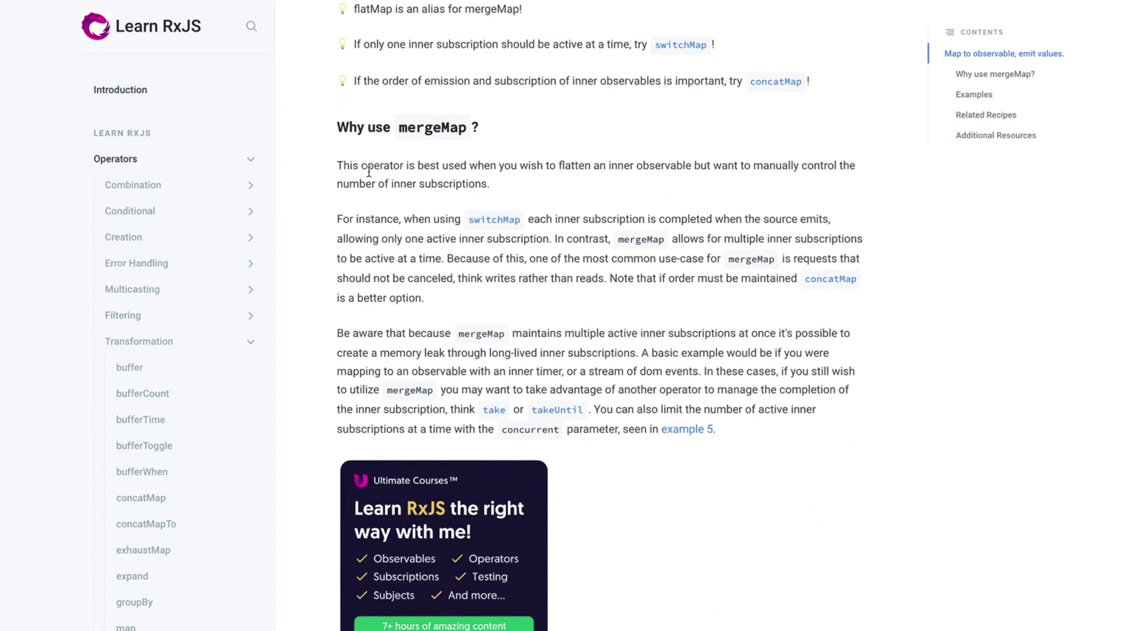
{"action": "left_click_drag", "start_coordinate": [389, 169], "coordinate": [487, 170]}
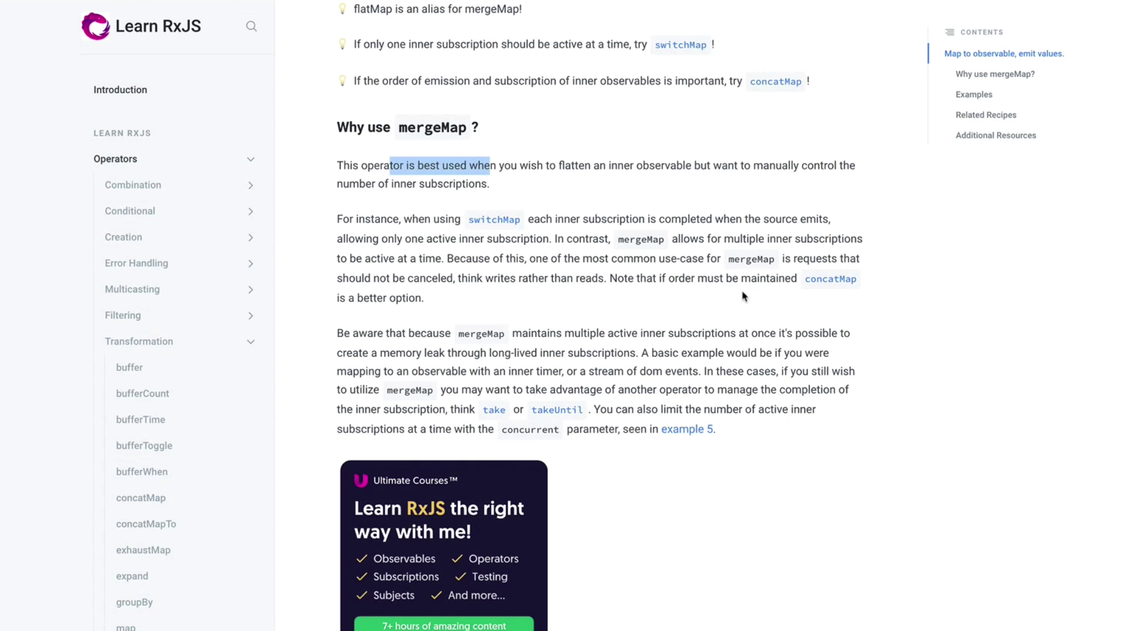
{"action": "scroll", "coordinate": [561, 274], "scroll_direction": "down", "scroll_amount": 10}
{"action": "scroll", "coordinate": [597, 274], "scroll_direction": "down", "scroll_amount": 3}
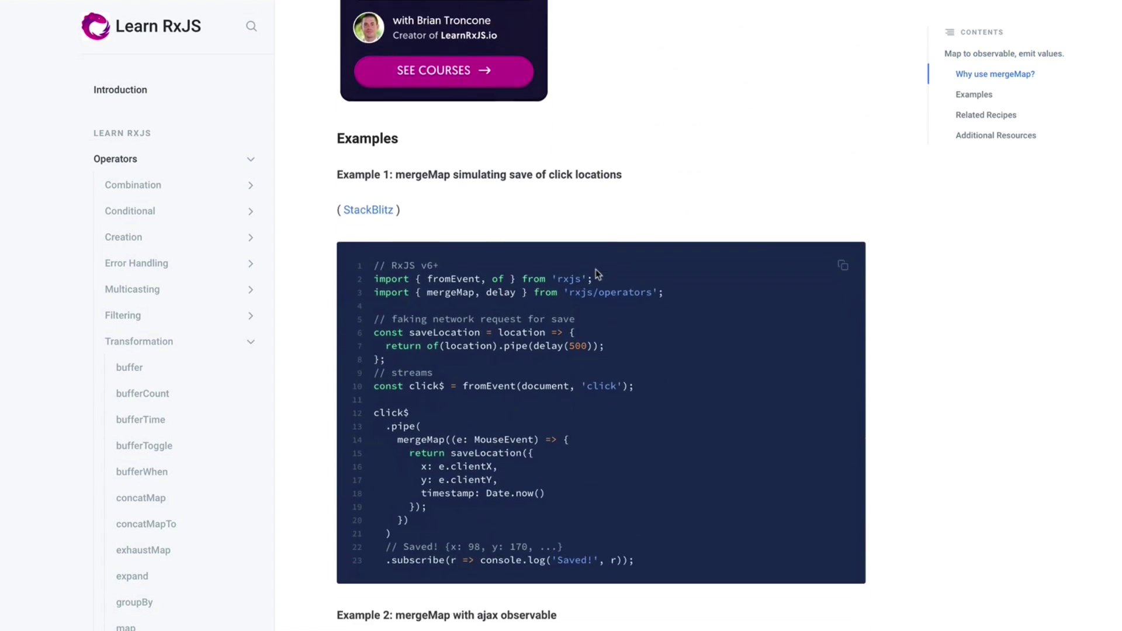
{"action": "scroll", "coordinate": [943, 254], "scroll_direction": "down", "scroll_amount": 2}
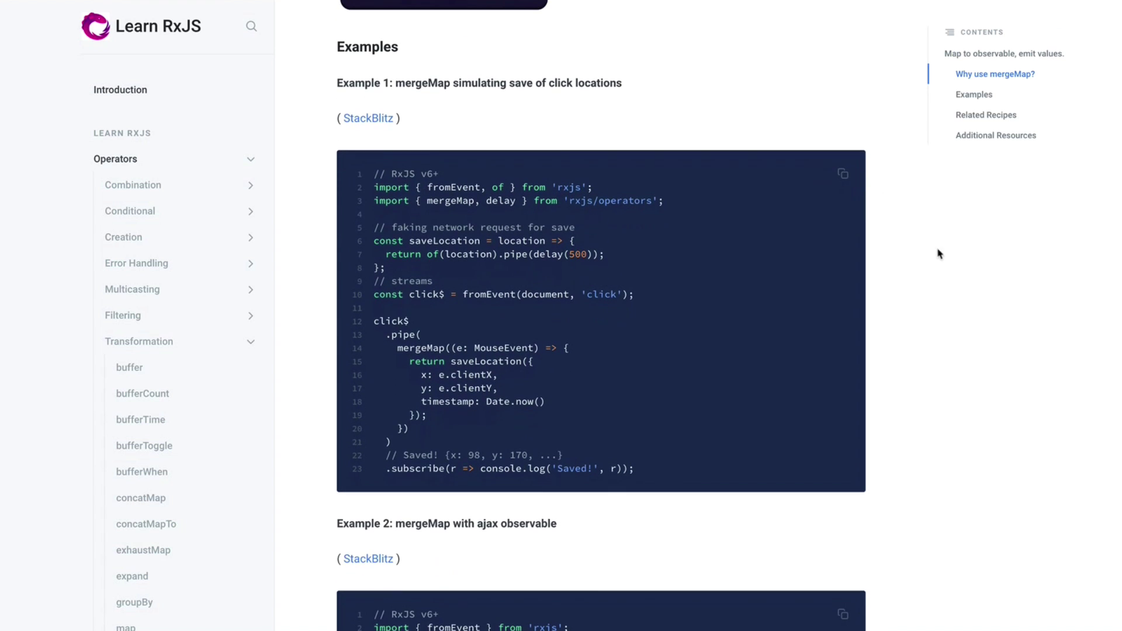
{"action": "left_click_drag", "start_coordinate": [421, 241], "coordinate": [541, 373]}
{"action": "left_click", "coordinate": [542, 373]}
{"action": "scroll", "coordinate": [542, 373], "scroll_direction": "down", "scroll_amount": 3}
{"action": "scroll", "coordinate": [541, 373], "scroll_direction": "down", "scroll_amount": 12}
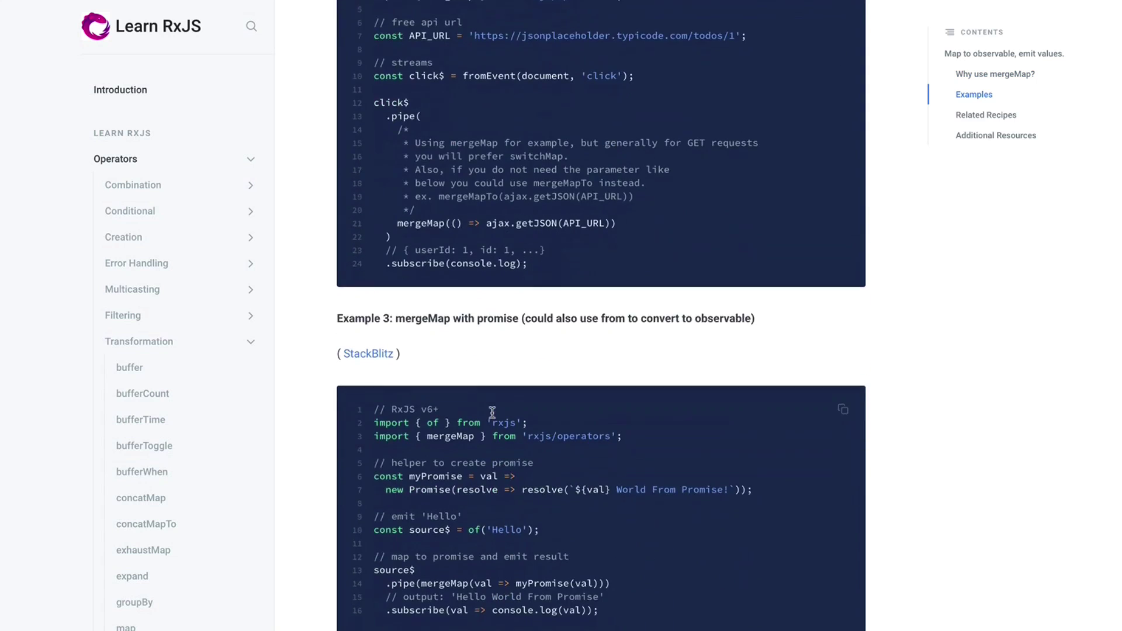
{"action": "scroll", "coordinate": [494, 414], "scroll_direction": "down", "scroll_amount": 2}
{"action": "scroll", "coordinate": [495, 413], "scroll_direction": "down", "scroll_amount": 4}
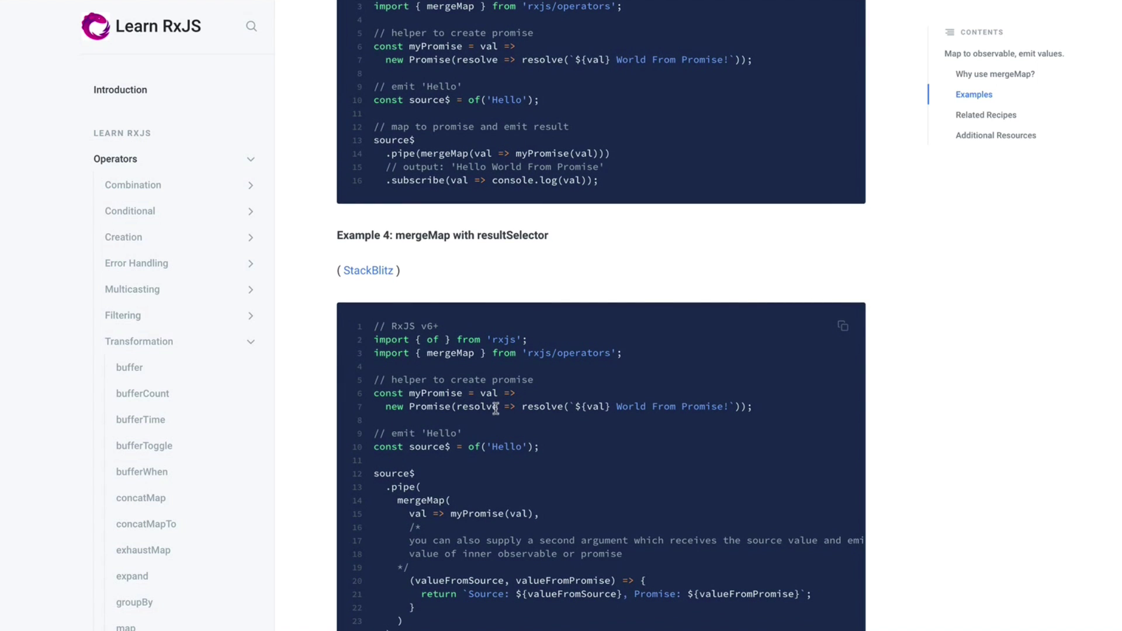
{"action": "scroll", "coordinate": [494, 412], "scroll_direction": "up", "scroll_amount": 20}
{"action": "scroll", "coordinate": [494, 416], "scroll_direction": "up", "scroll_amount": 3}
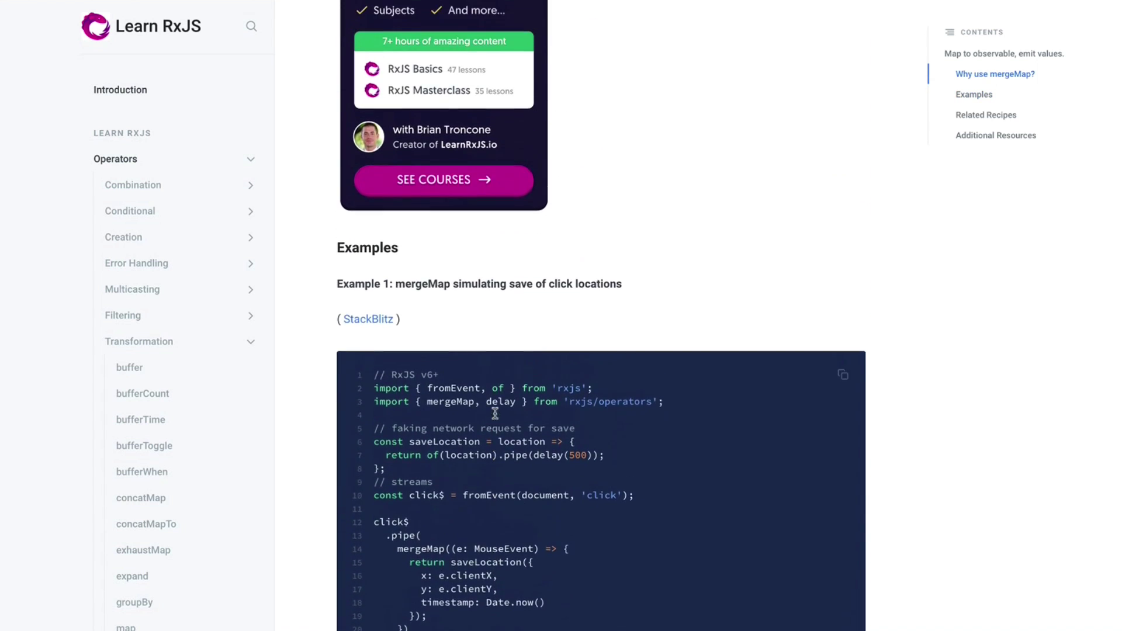
{"action": "scroll", "coordinate": [495, 412], "scroll_direction": "down", "scroll_amount": 3}
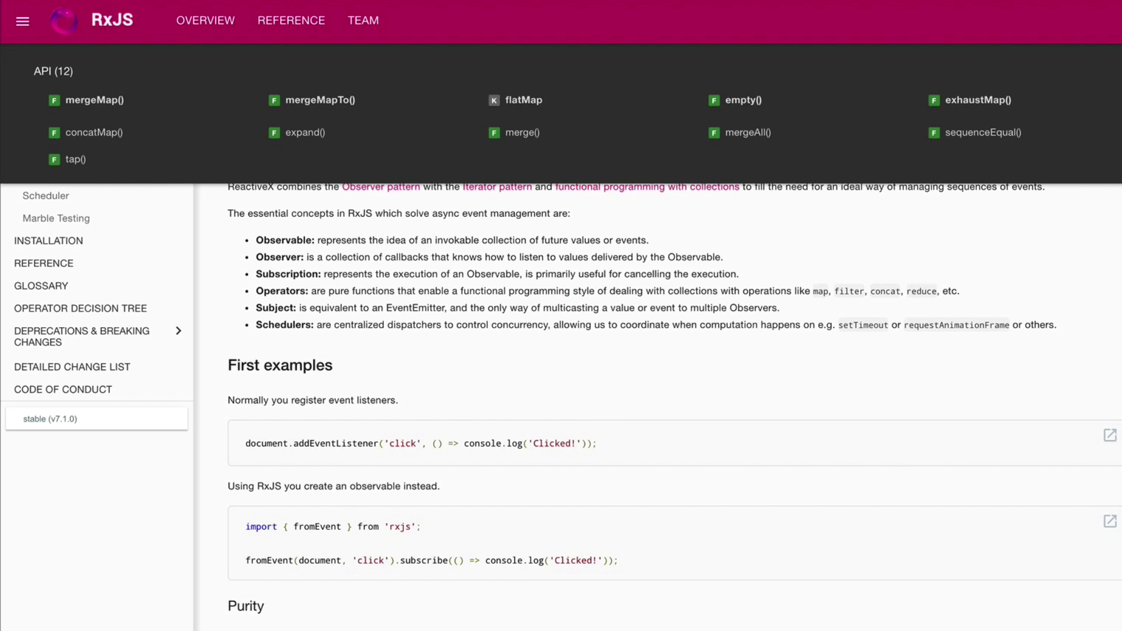
Open the mergeMap() entry from the rxjs.dev search results
{"action": "left_click", "coordinate": [83, 101]}
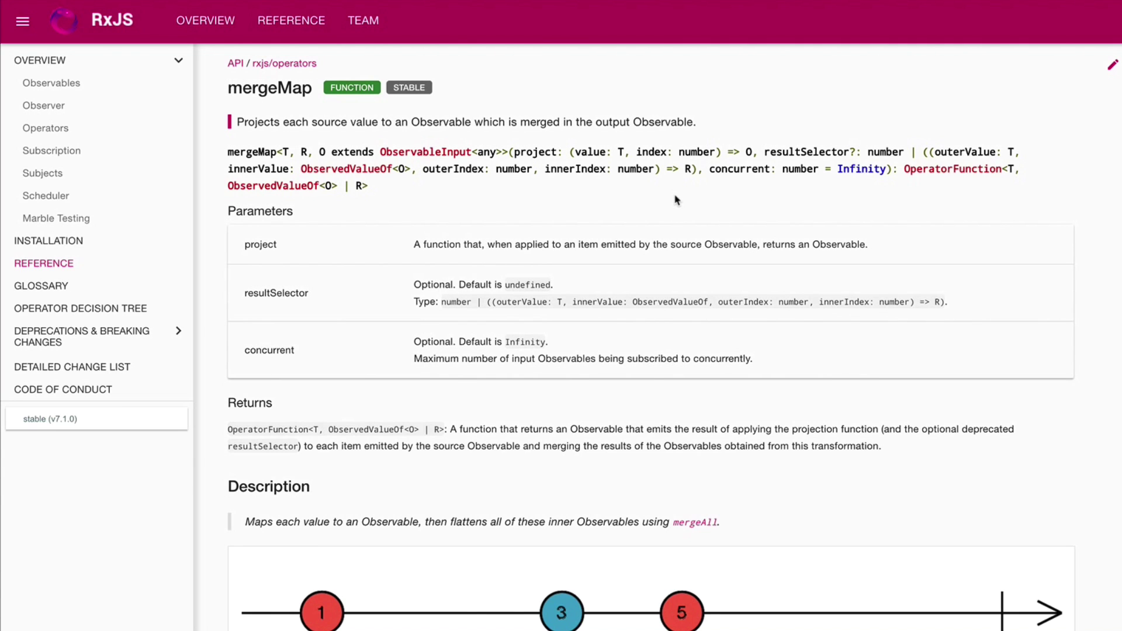
{"action": "scroll", "coordinate": [675, 202], "scroll_direction": "down", "scroll_amount": 7}
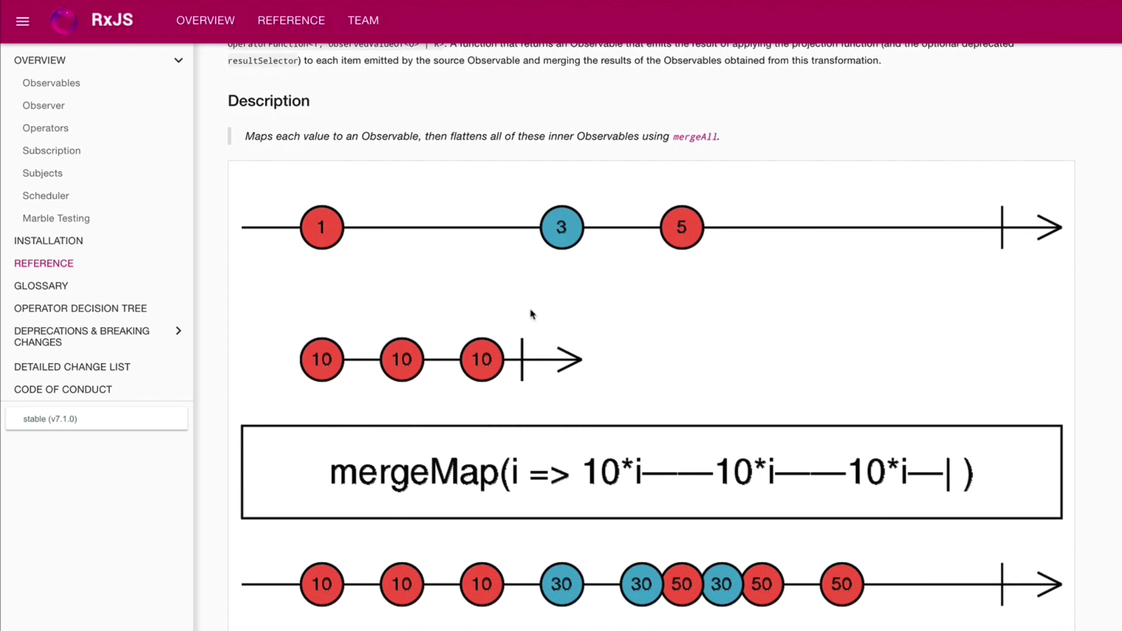
{"action": "scroll", "coordinate": [531, 314], "scroll_direction": "down", "scroll_amount": 1}
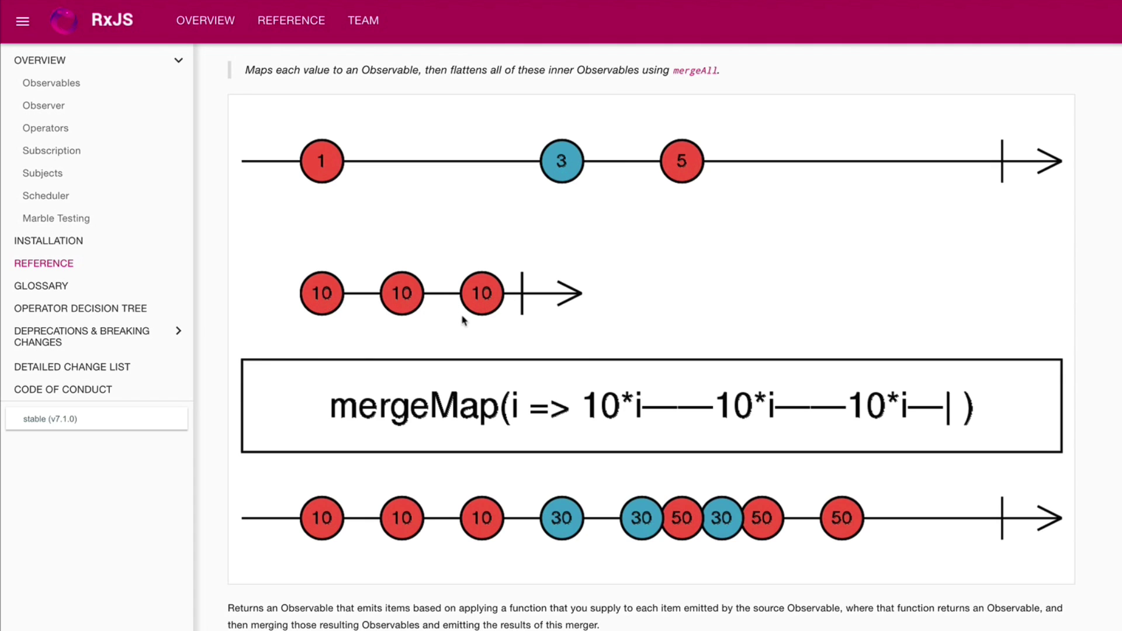
{"action": "scroll", "coordinate": [463, 319], "scroll_direction": "down", "scroll_amount": 1}
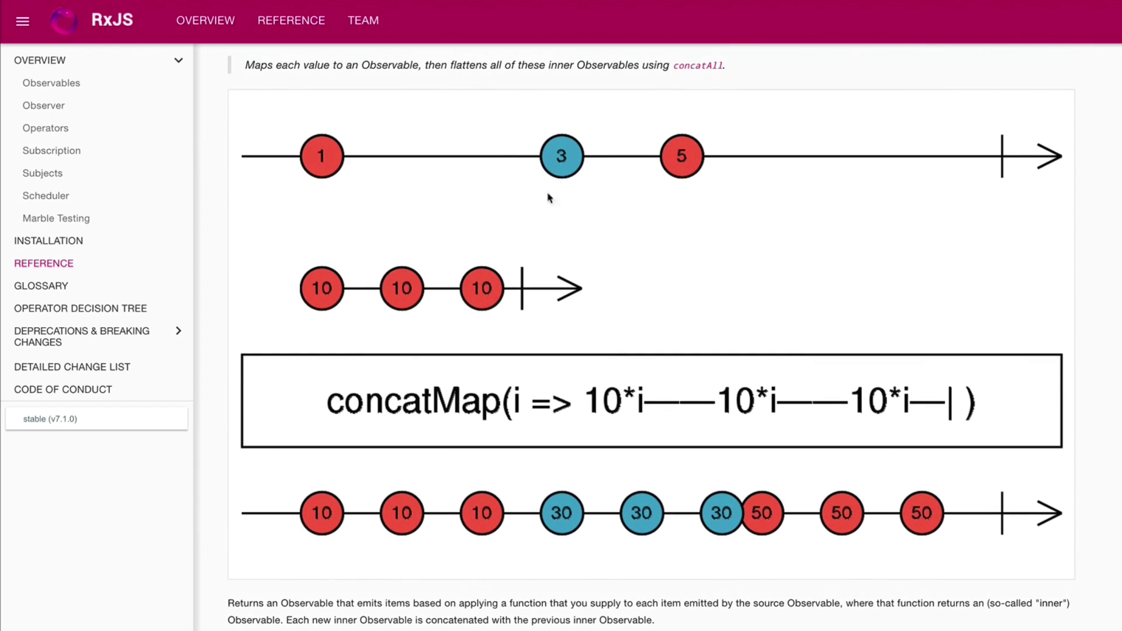
{"action": "scroll", "coordinate": [558, 201], "scroll_direction": "up", "scroll_amount": 1}
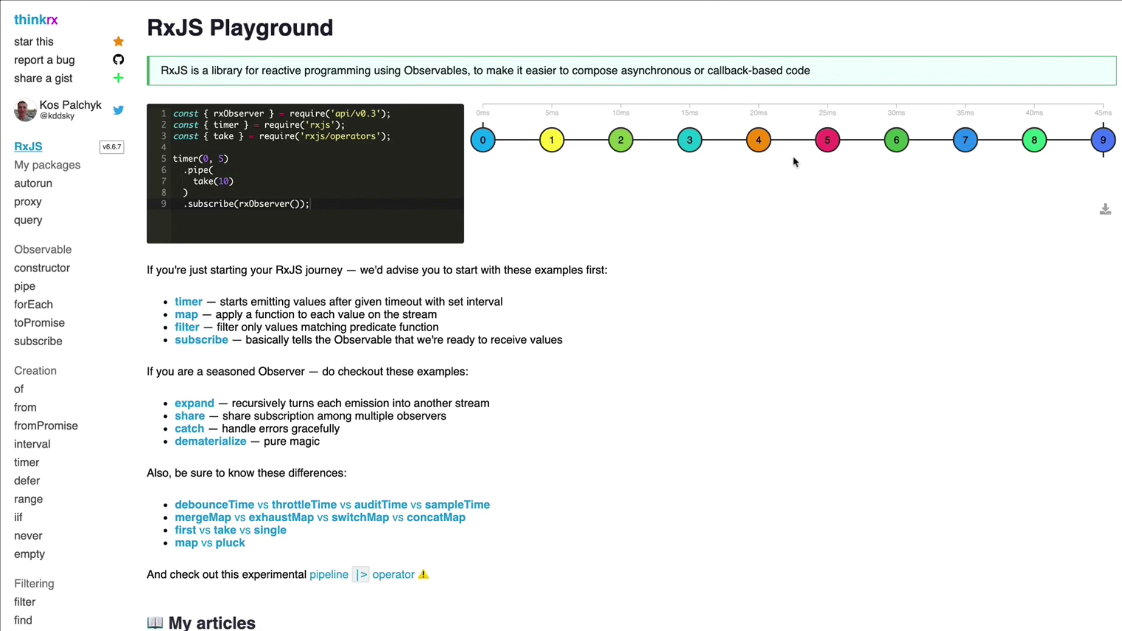
Find 'mergema' in the ThinkRx playground and open its mergeMap (aka flatMap) example
{"action": "key", "text": "ctrl+f"}
{"action": "type", "text": "mergema"}
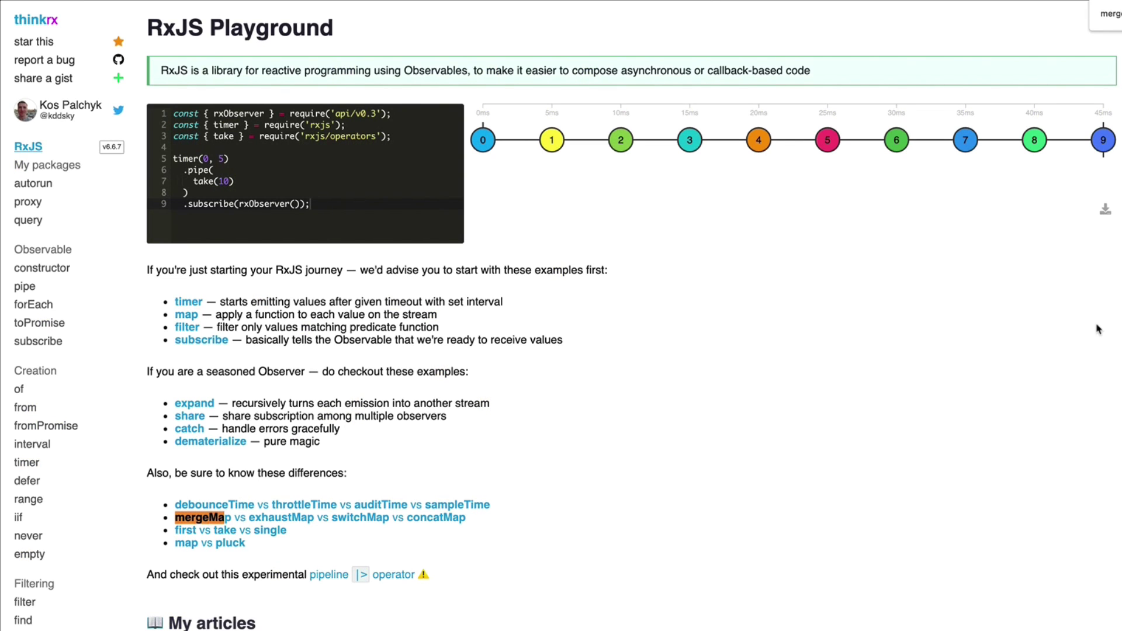
{"action": "key", "text": "Return"}
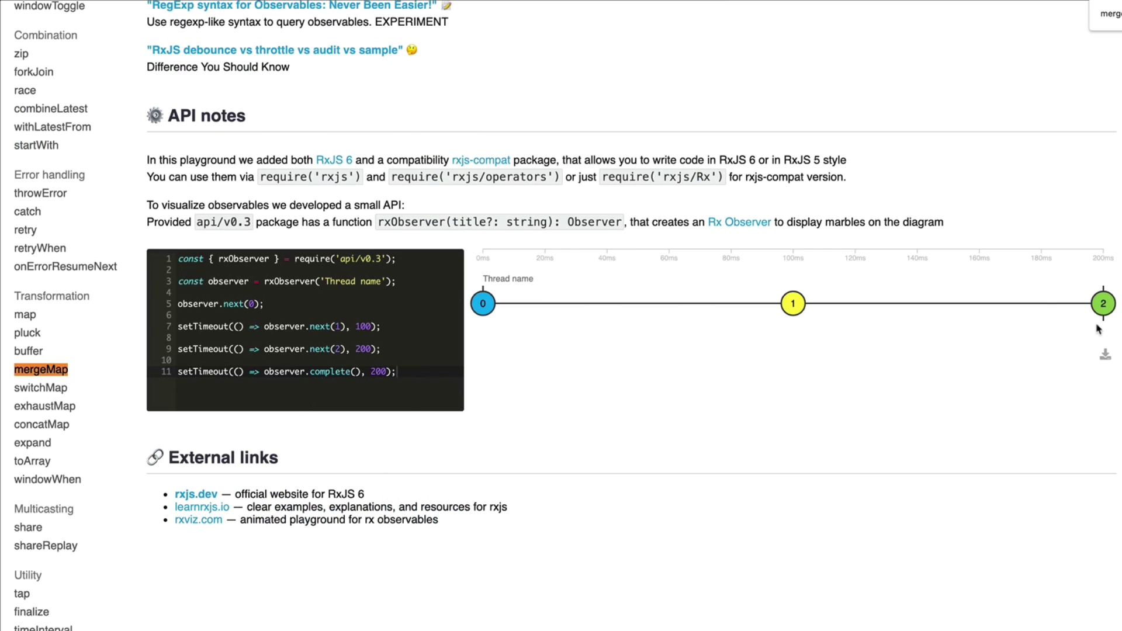
{"action": "left_click", "coordinate": [59, 374]}
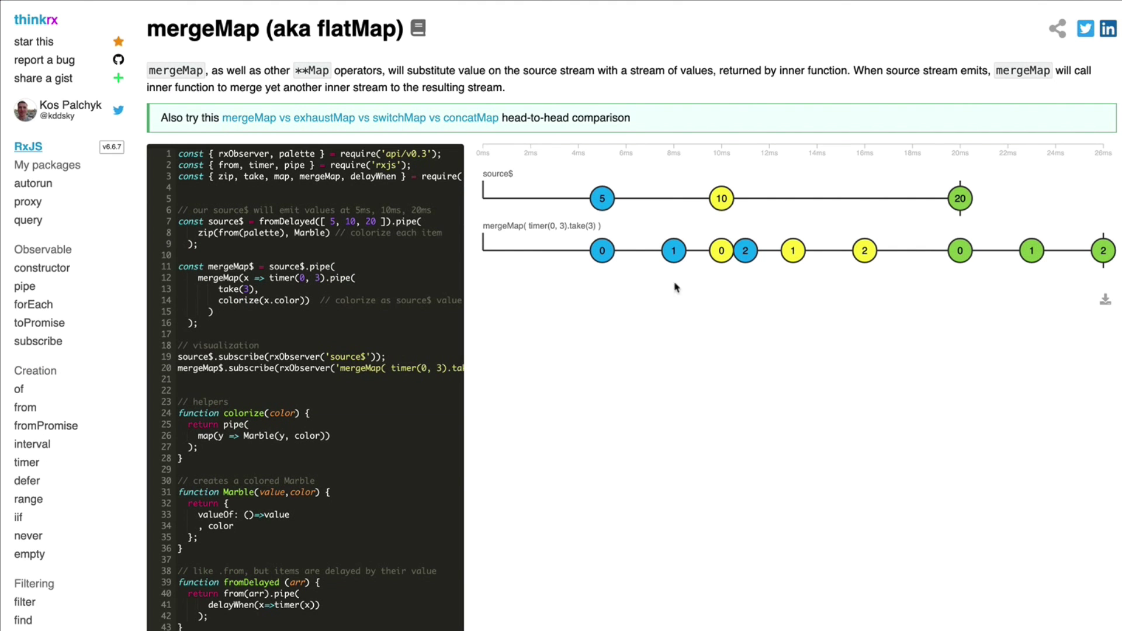
{"action": "key", "text": "Escape"}
{"action": "left_click", "coordinate": [331, 368]}
{"action": "left_click", "coordinate": [444, 223]}
Change the inner timer's interval to 3, making it timer(0, 3) with take(6)
{"action": "mouse_move", "coordinate": [713, 201]}
{"action": "type", "text": ", 30"}
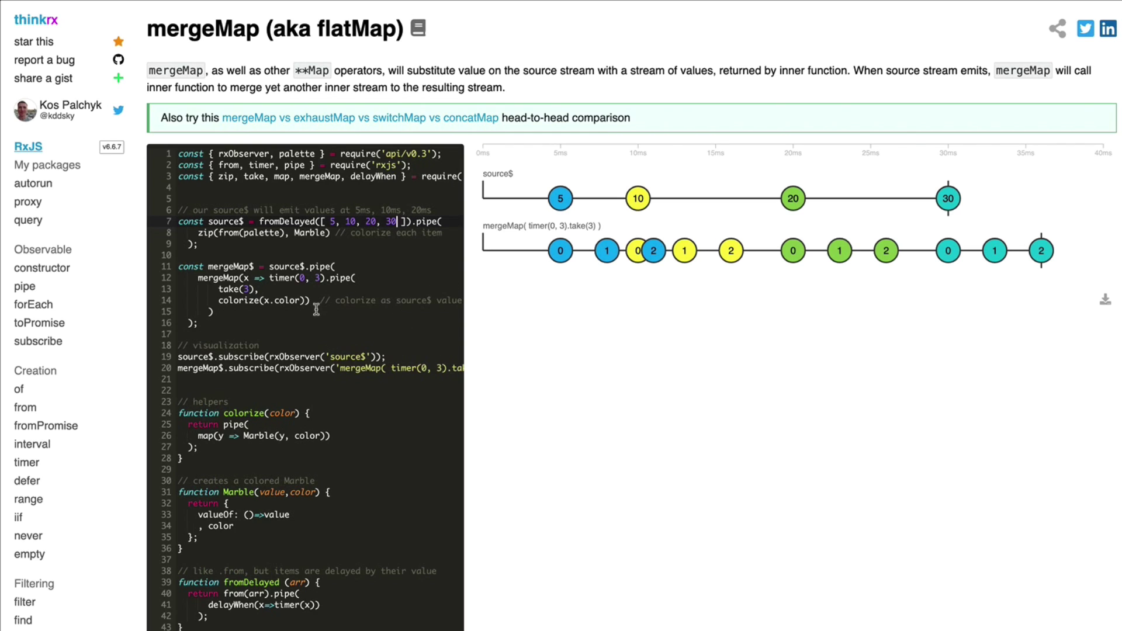
{"action": "left_click", "coordinate": [319, 279]}
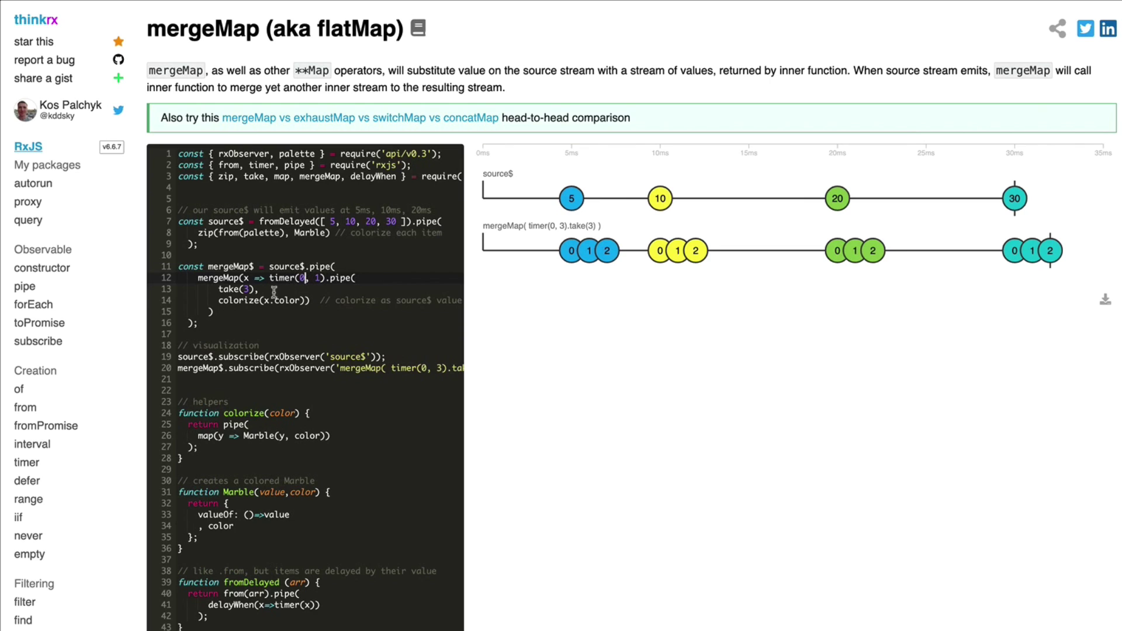
{"action": "left_click", "coordinate": [215, 290]}
{"action": "left_click", "coordinate": [285, 277]}
{"action": "left_click", "coordinate": [248, 289]}
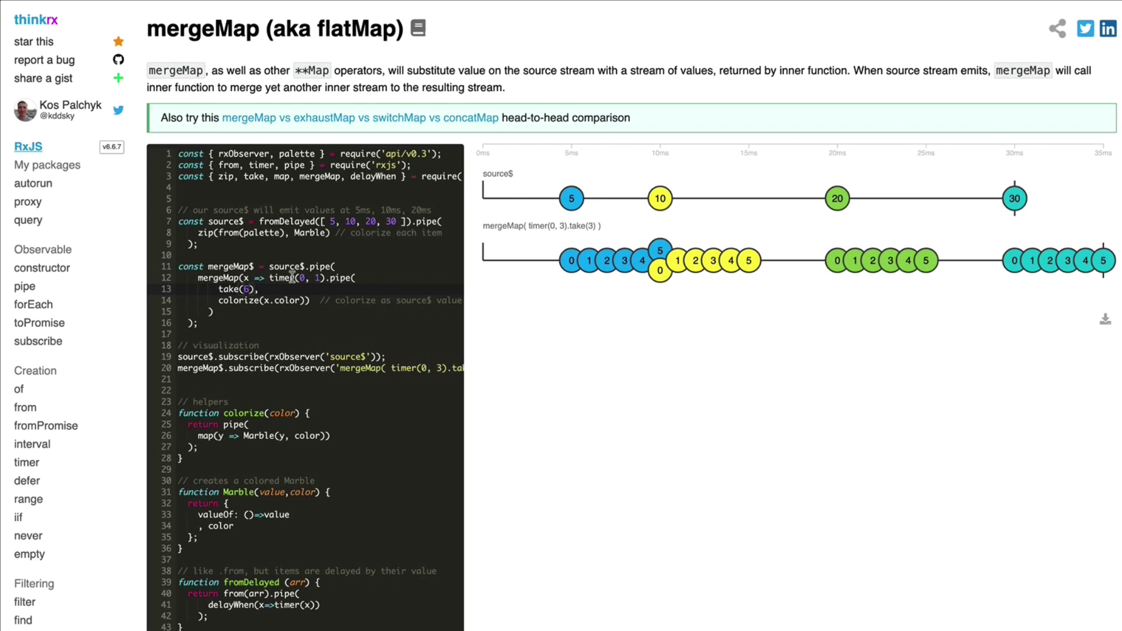
{"action": "left_click", "coordinate": [320, 277]}
{"action": "key", "text": "BackSpace"}
{"action": "type", "text": "3"}
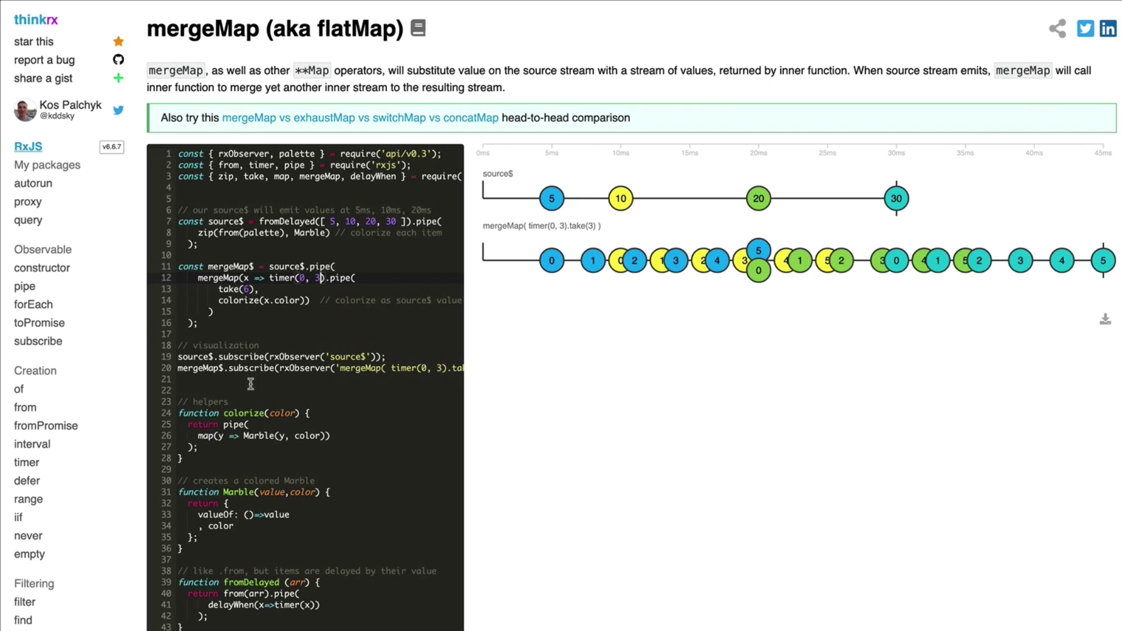
Select the rxObserver name on line 19, then put the caret at the end of line 15
{"action": "left_click", "coordinate": [214, 380]}
{"action": "left_click", "coordinate": [279, 357]}
{"action": "left_click_drag", "start_coordinate": [272, 358], "coordinate": [315, 357]}
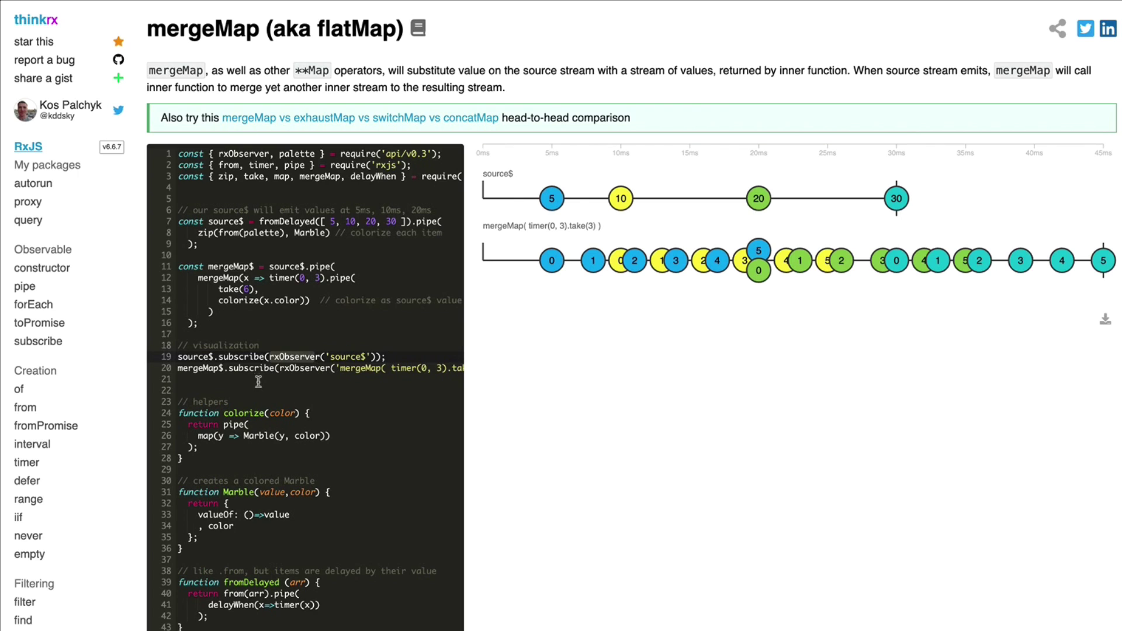
{"action": "left_click", "coordinate": [246, 312]}
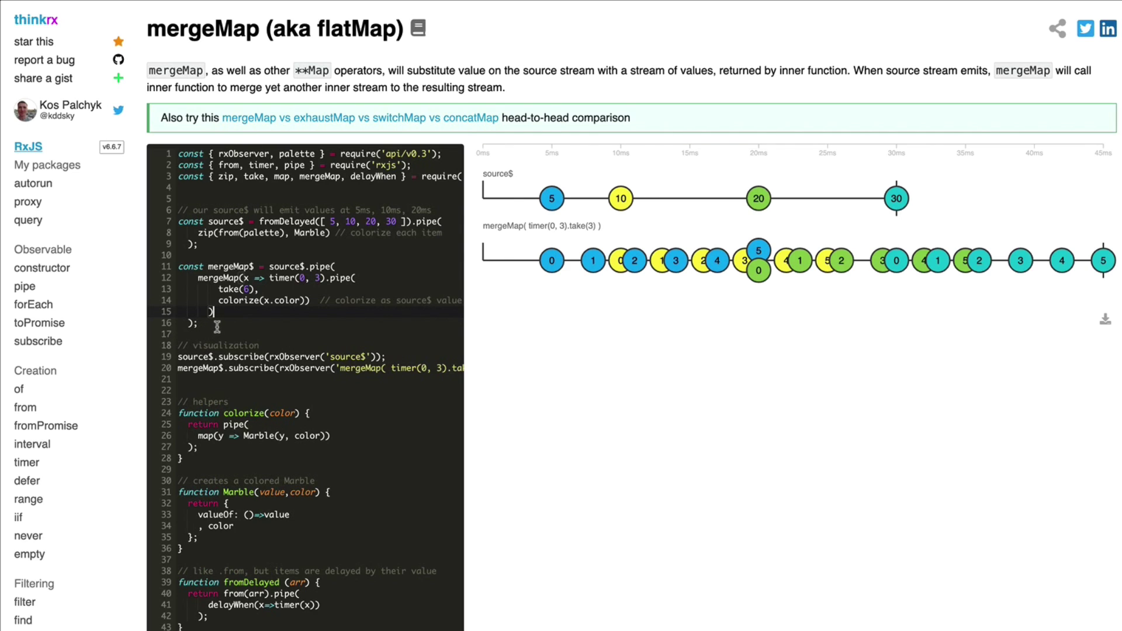
Create const concatMap$ from a pasted copy of the source$.pipe block, with mergeMap changed to concatMap
{"action": "key", "text": "Return"}
{"action": "key", "text": "Return"}
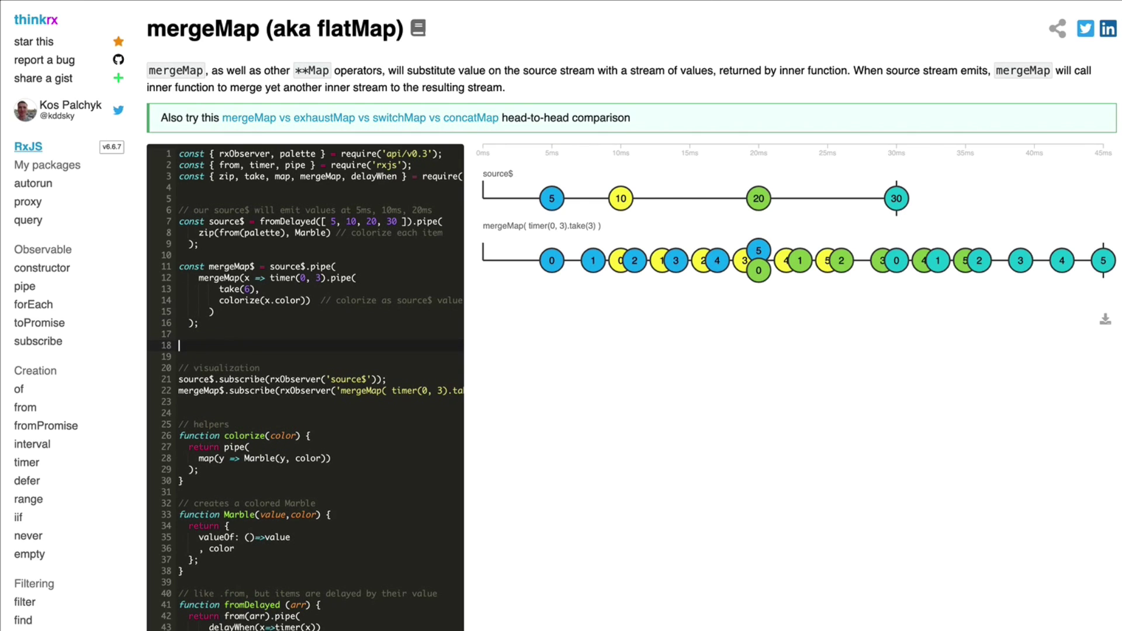
{"action": "type", "text": "const"}
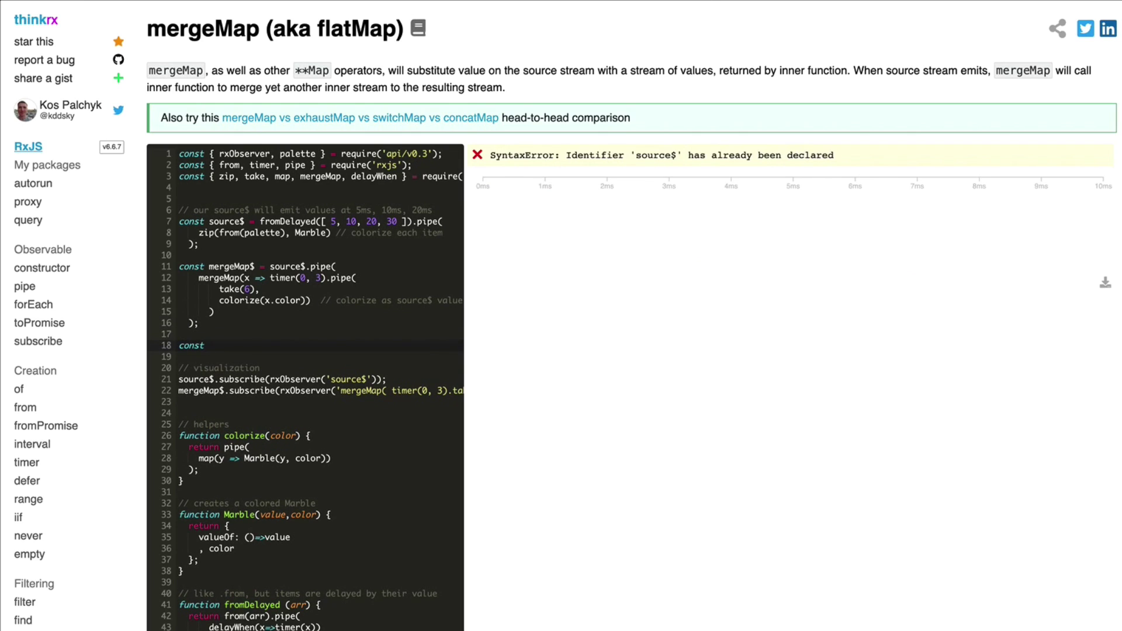
{"action": "type", "text": " concatMap$ ="}
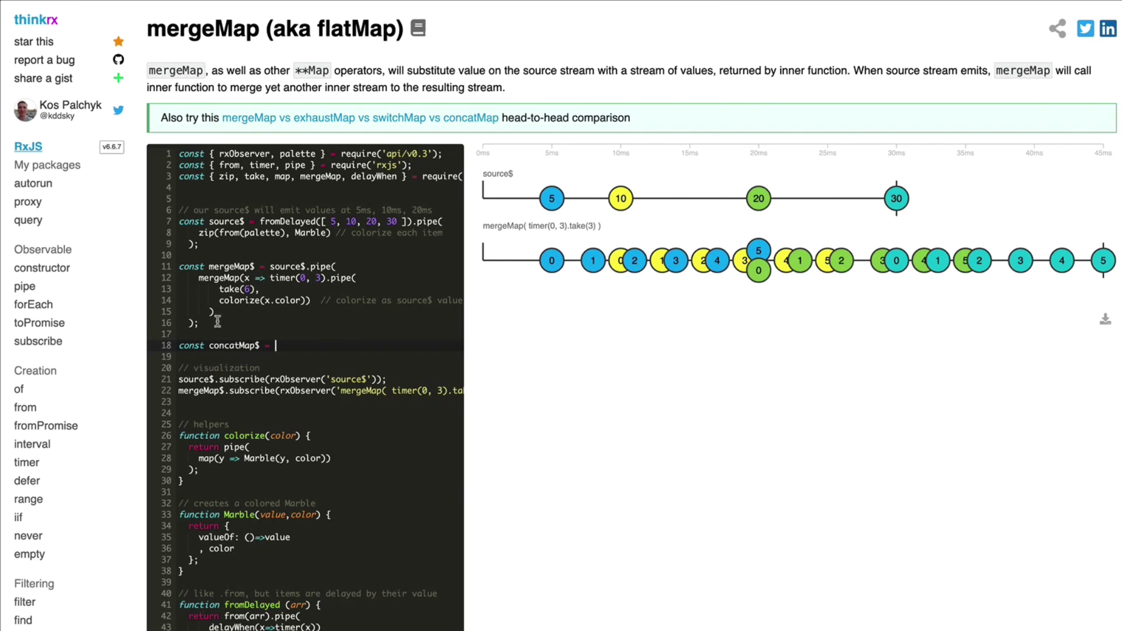
{"action": "left_click_drag", "start_coordinate": [217, 324], "coordinate": [270, 267]}
{"action": "key", "text": "ctrl+c"}
{"action": "left_click", "coordinate": [285, 348]}
{"action": "key", "text": "ctrl+v"}
{"action": "left_click", "coordinate": [199, 357]}
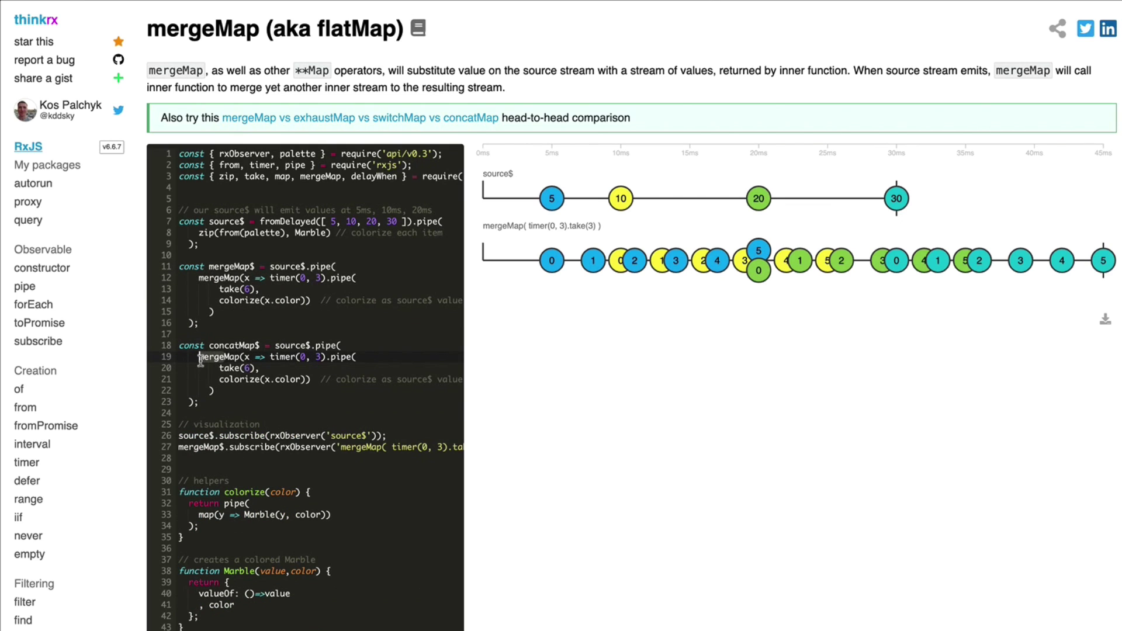
{"action": "key", "text": "Delete"}
{"action": "key", "text": "Delete"}
{"action": "key", "text": "Delete"}
{"action": "key", "text": "Delete"}
{"action": "key", "text": "Delete"}
{"action": "type", "text": "concat"}
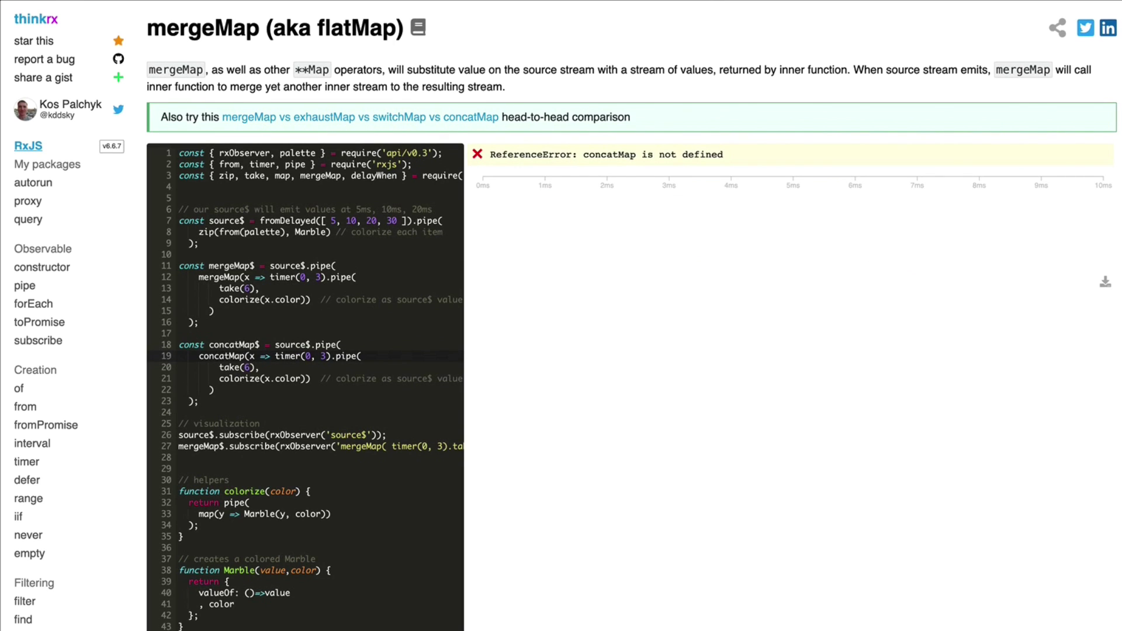
Add concatMap to the line 3 import and begin concatMap$.subscribe(rxObserver(' on line 28
{"action": "scroll", "coordinate": [350, 176], "scroll_direction": "right", "scroll_amount": 2}
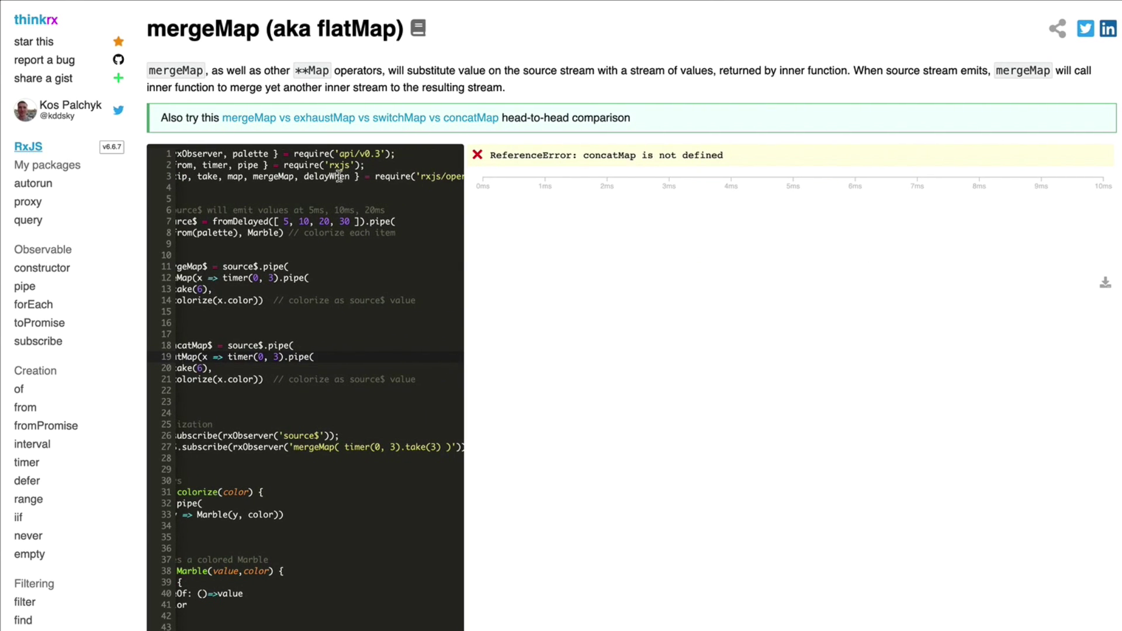
{"action": "left_click", "coordinate": [302, 176]}
{"action": "type", "text": "concatMap,"}
{"action": "left_click", "coordinate": [195, 459]}
{"action": "type", "text": "concatMap"}
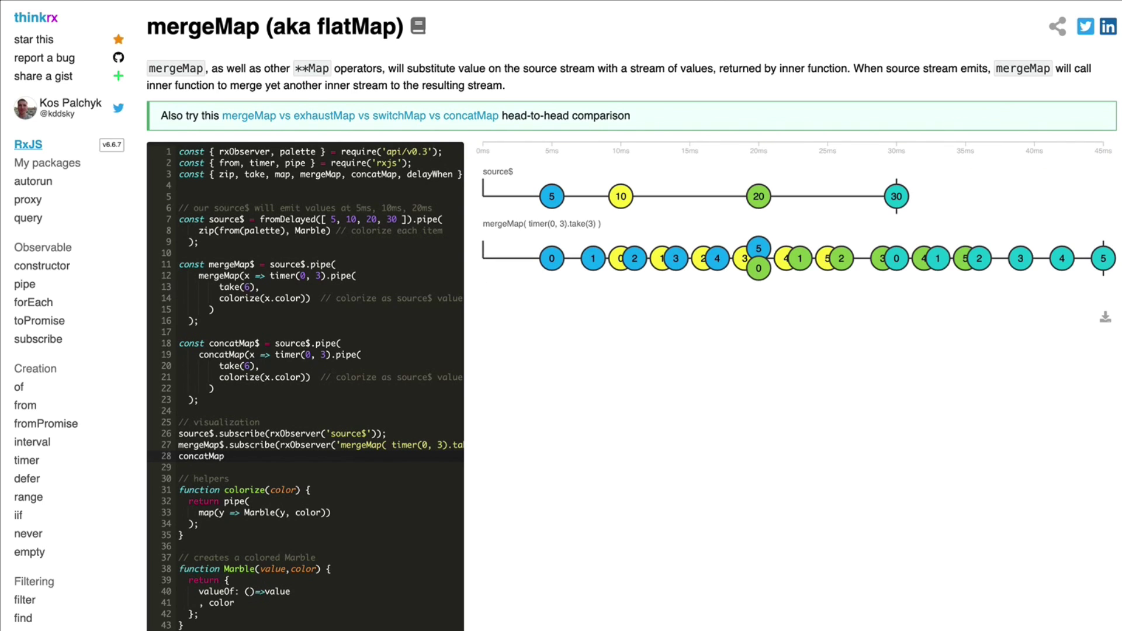
{"action": "type", "text": "$.subscribe(r"}
{"action": "type", "text": "xObserver"}
{"action": "type", "text": "('"}
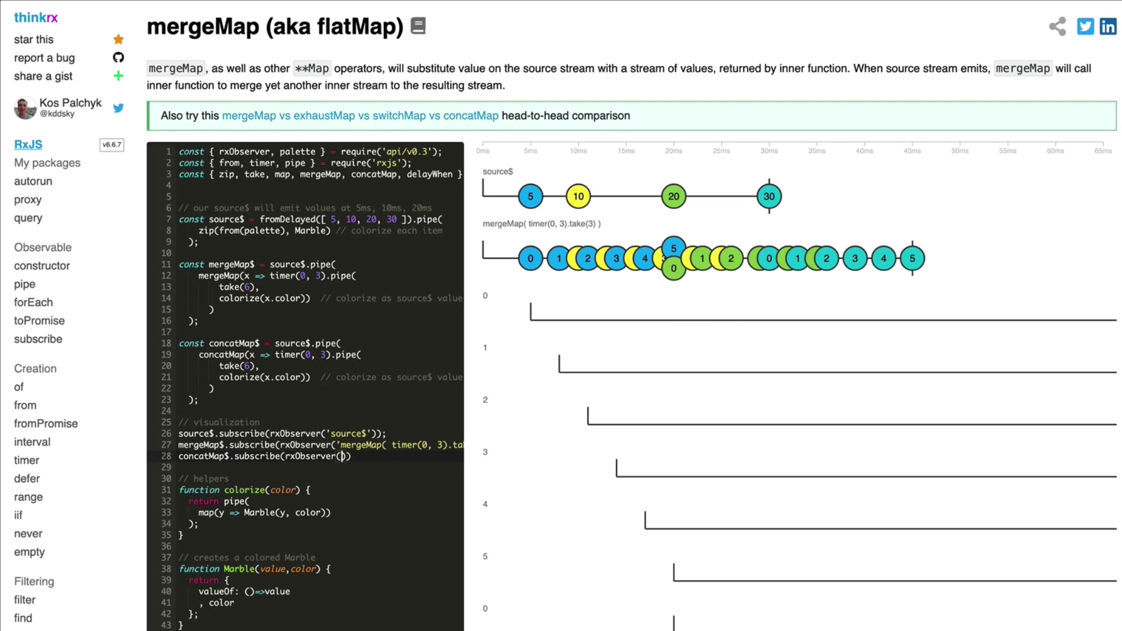
Label the new lane 'concatMap' and change take(6) to take(3) on lines 13 and 20
{"action": "scroll", "coordinate": [259, 438], "scroll_direction": "right", "scroll_amount": 2}
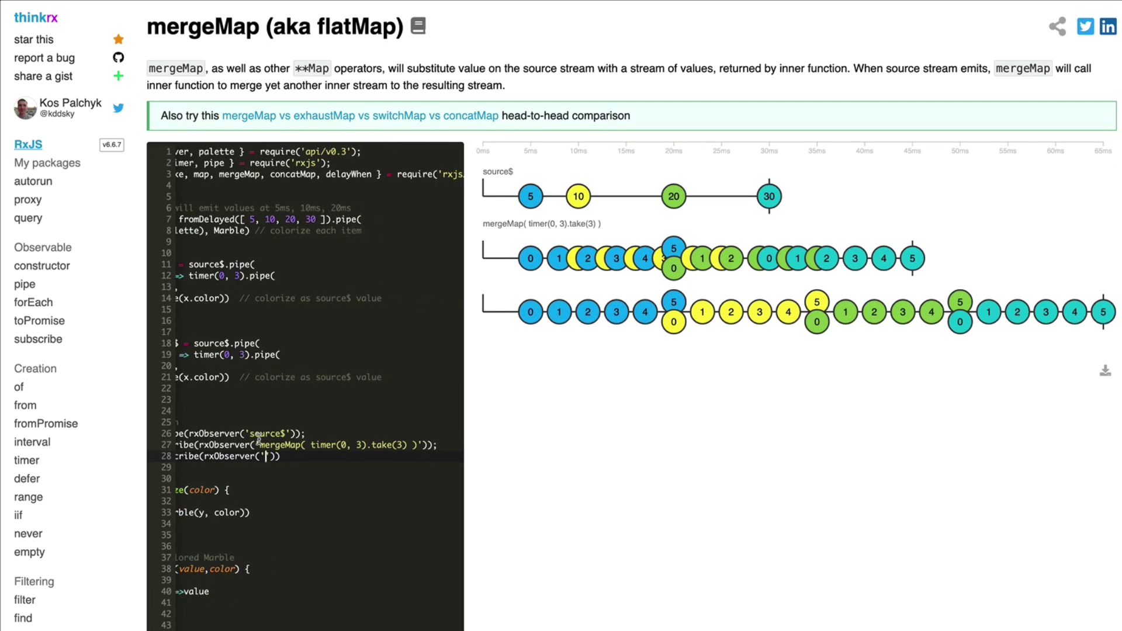
{"action": "type", "text": "title"}
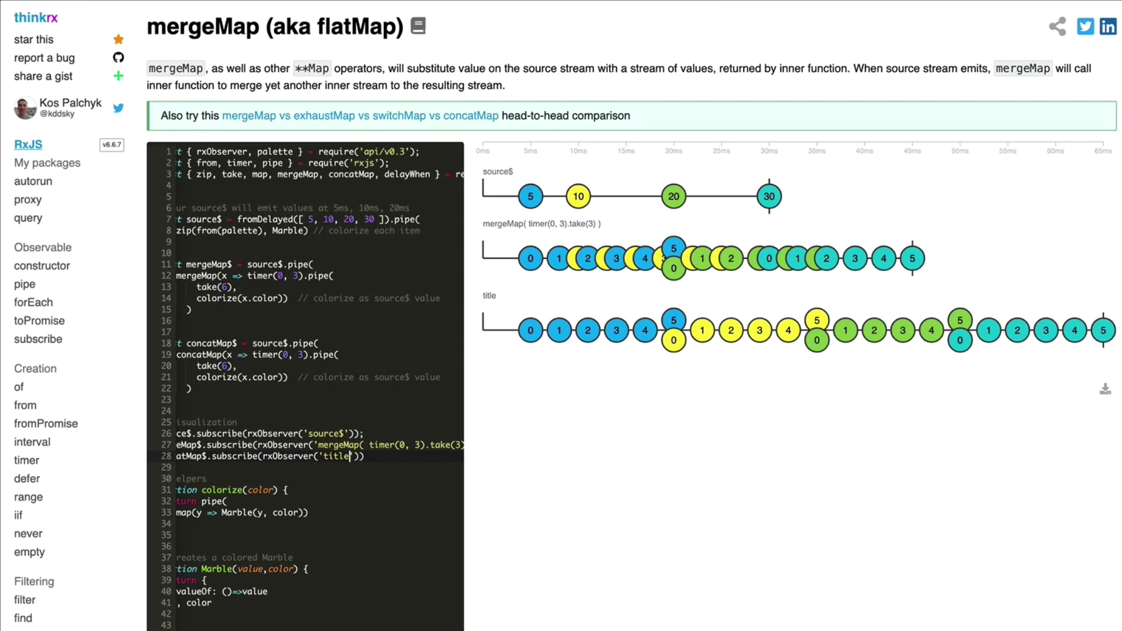
{"action": "scroll", "coordinate": [283, 450], "scroll_direction": "left", "scroll_amount": 2}
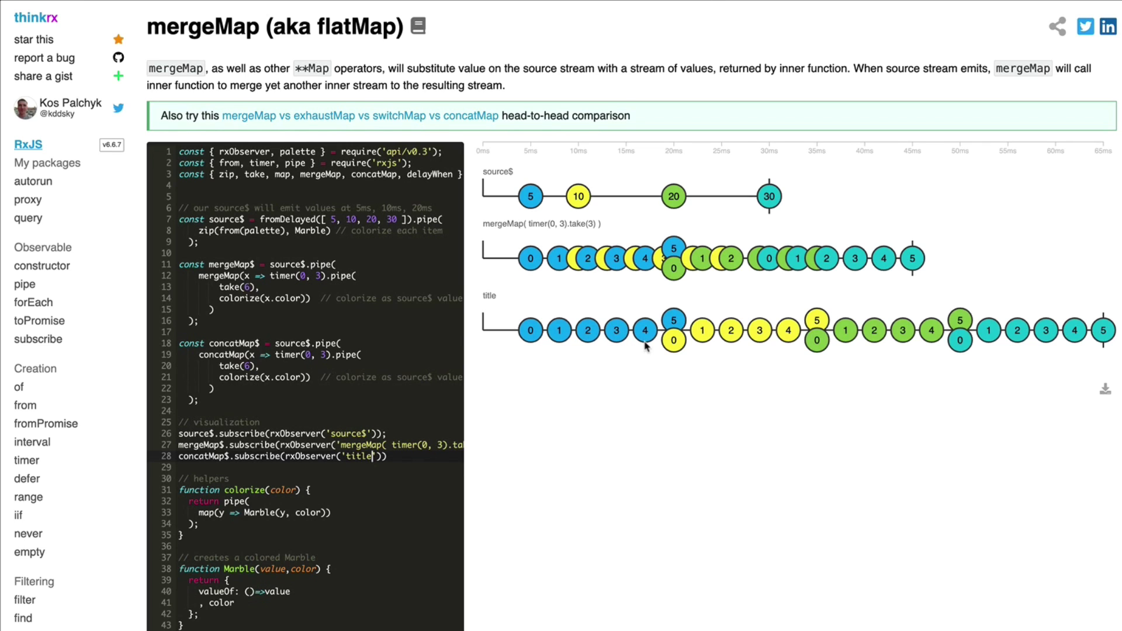
{"action": "double_click", "coordinate": [244, 287]}
{"action": "type", "text": "3"}
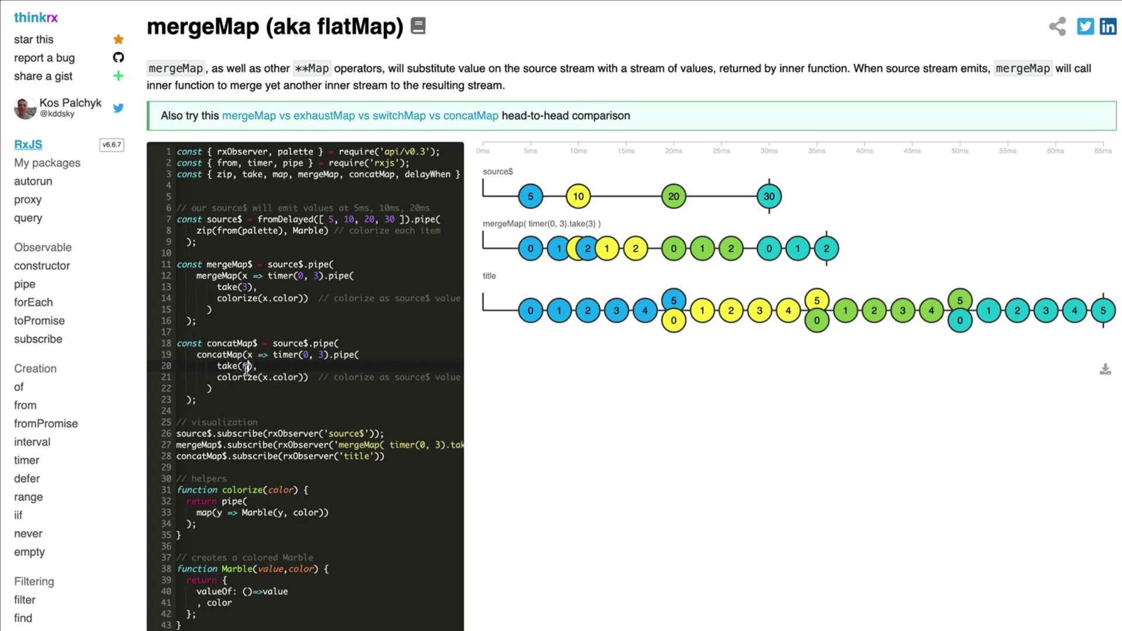
{"action": "type", "text": "3"}
{"action": "double_click", "coordinate": [354, 456]}
{"action": "type", "text": "fi"}
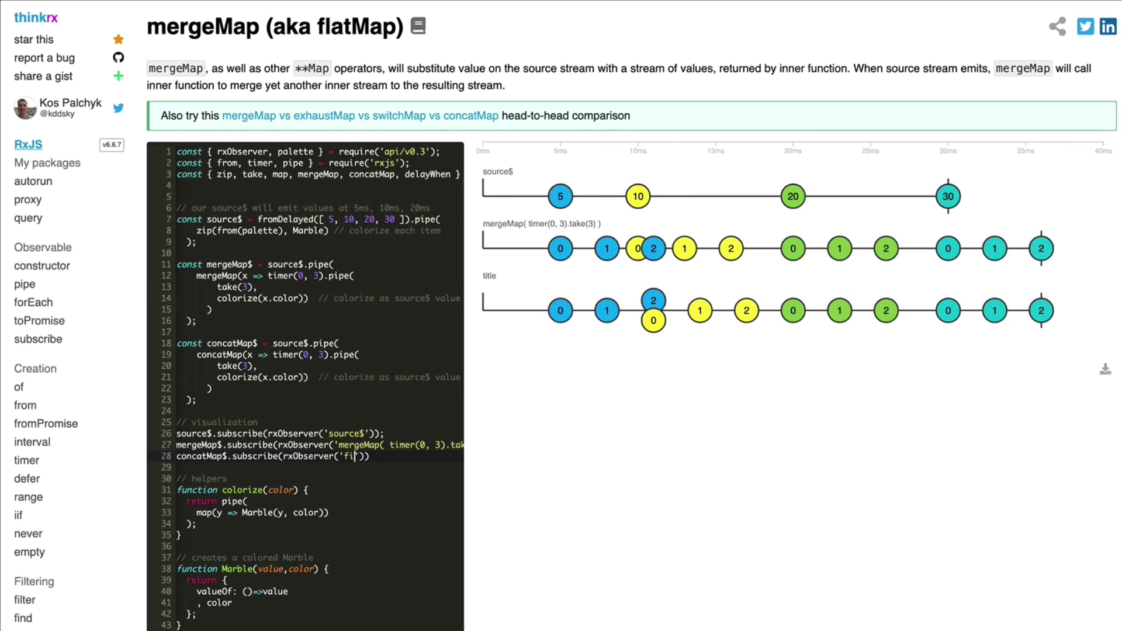
{"action": "type", "text": "l"}
{"action": "key", "text": "BackSpace"}
{"action": "key", "text": "BackSpace"}
{"action": "key", "text": "BackSpace"}
{"action": "type", "text": "concatMap"}
Compare individual values in the mergeMap and concatMap marble lanes
{"action": "mouse_move", "coordinate": [676, 252]}
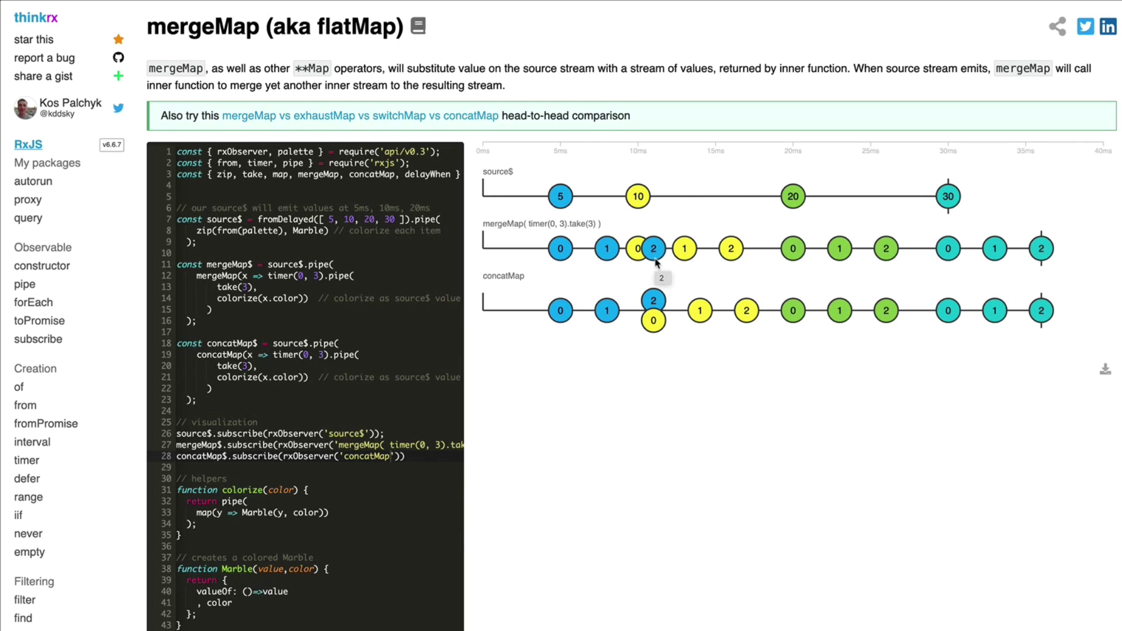
{"action": "mouse_move", "coordinate": [644, 316]}
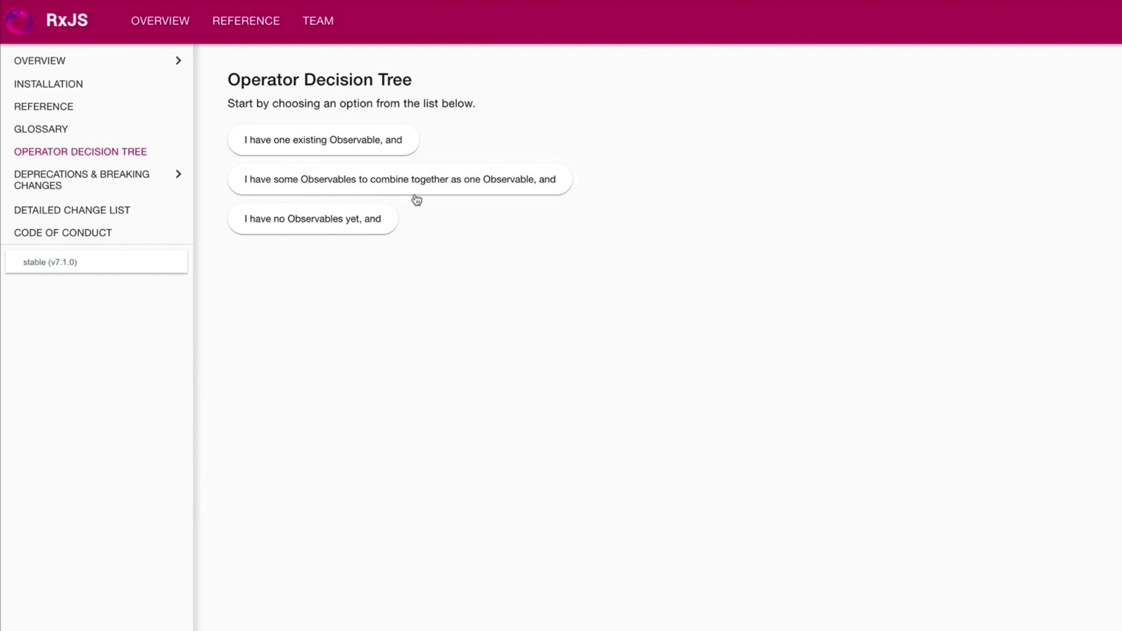
In the decision tree, choose combining several Observables into one, then being notified when all complete
{"action": "left_click", "coordinate": [435, 192]}
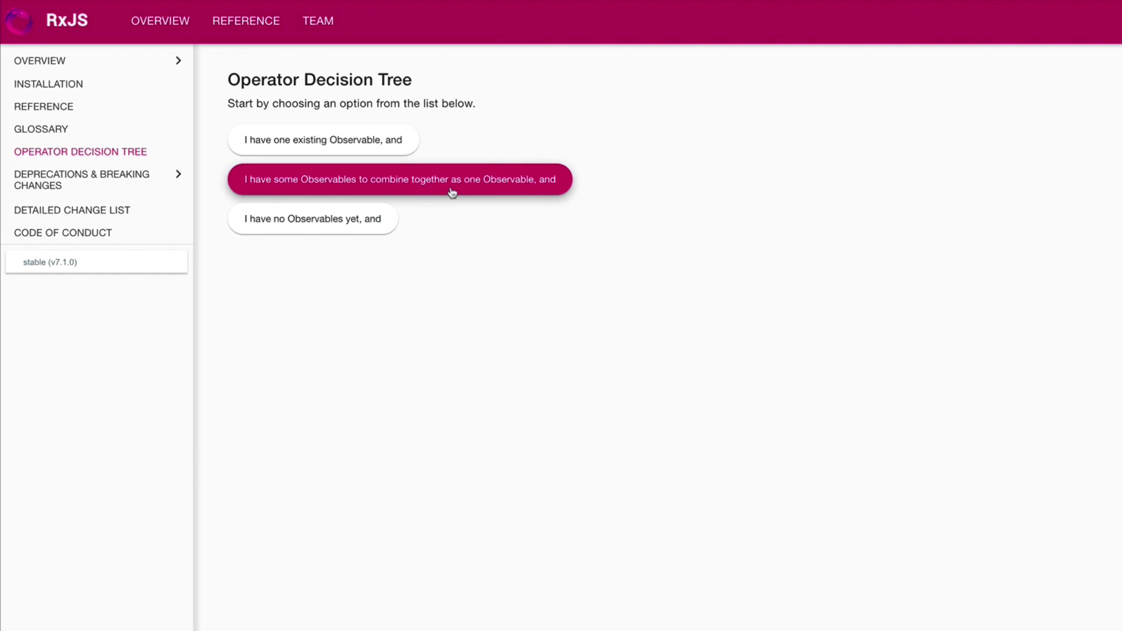
{"action": "left_click", "coordinate": [496, 189]}
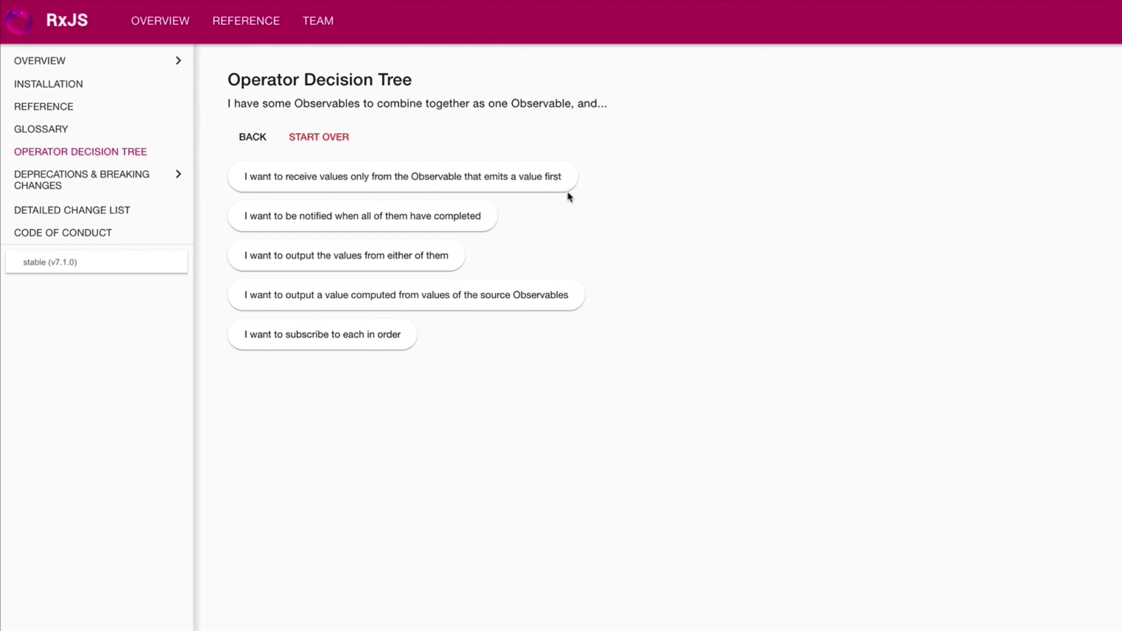
{"action": "left_click", "coordinate": [401, 218]}
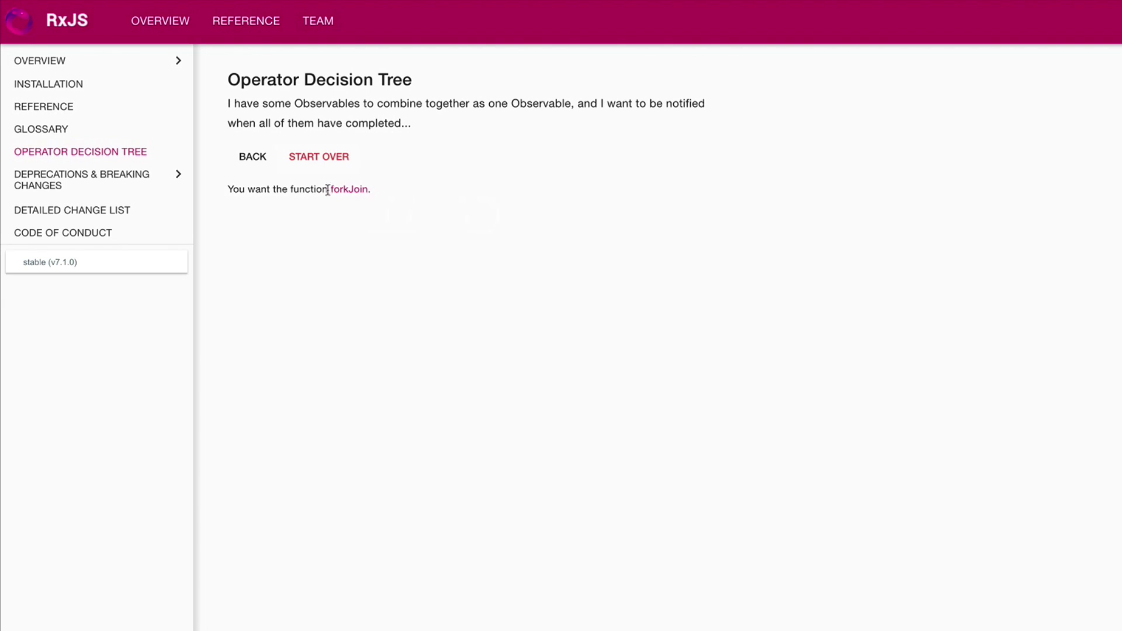
Open the forkJoin link in the 'You want the function forkJoin.' recommendation
{"action": "left_click", "coordinate": [355, 190]}
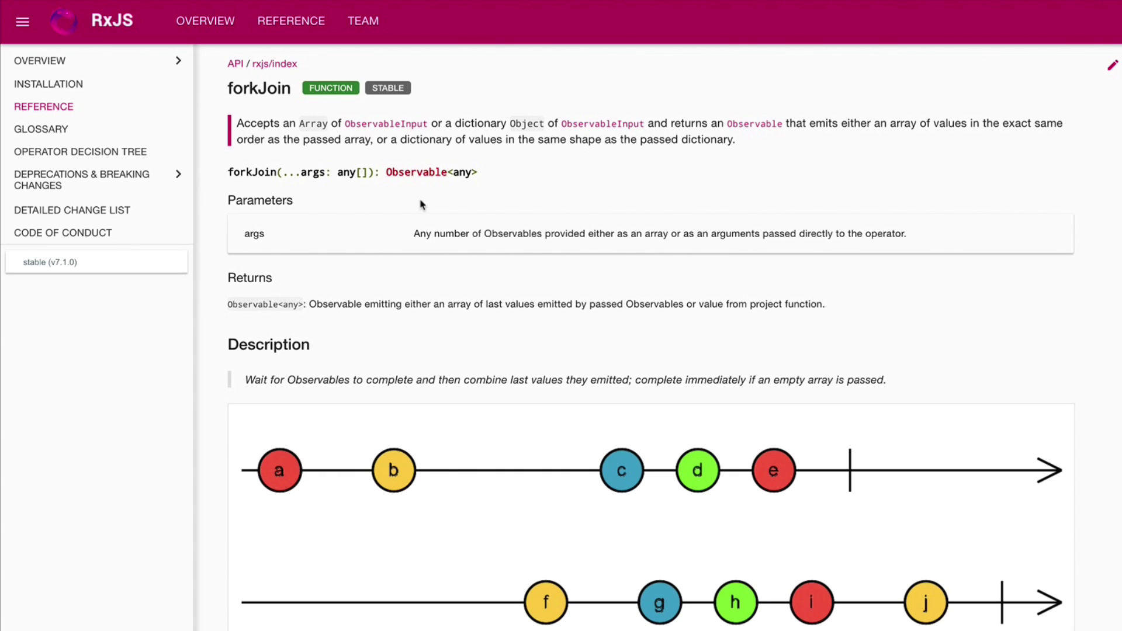